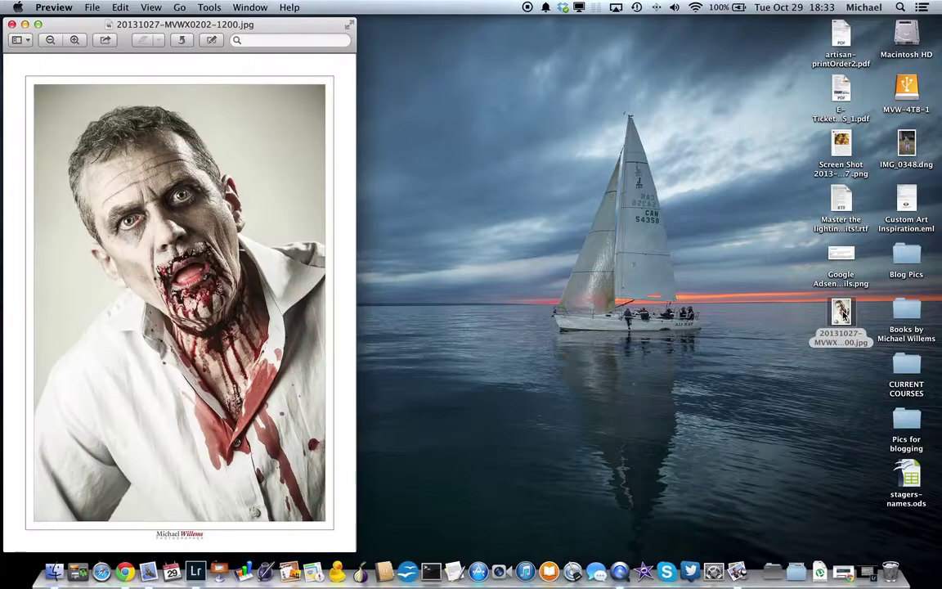
- Close the preview of the finished sample portrait and switch to Adobe Photoshop Lightroom 5
left_click_drag(286, 30, 397, 27)
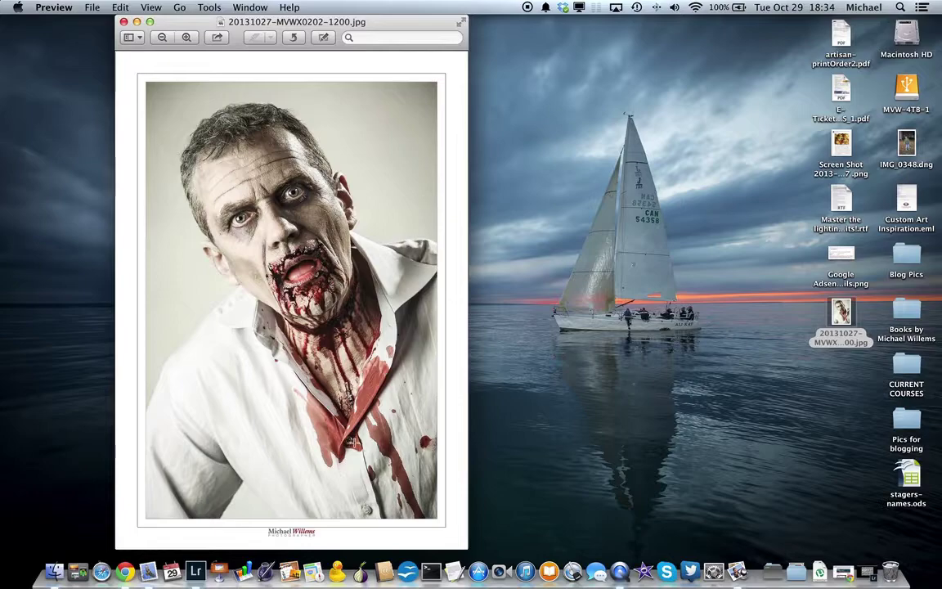
left_click(124, 22)
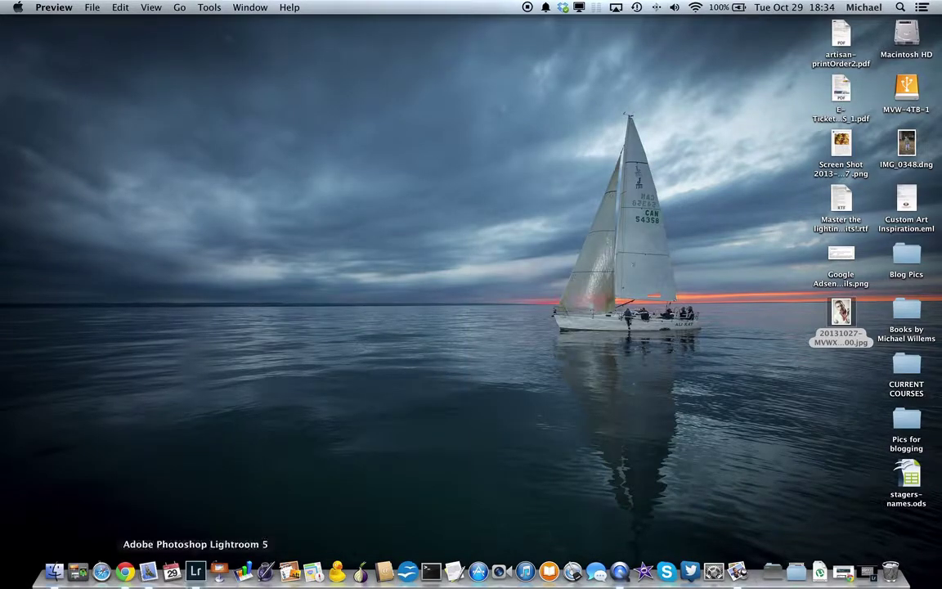
left_click(195, 571)
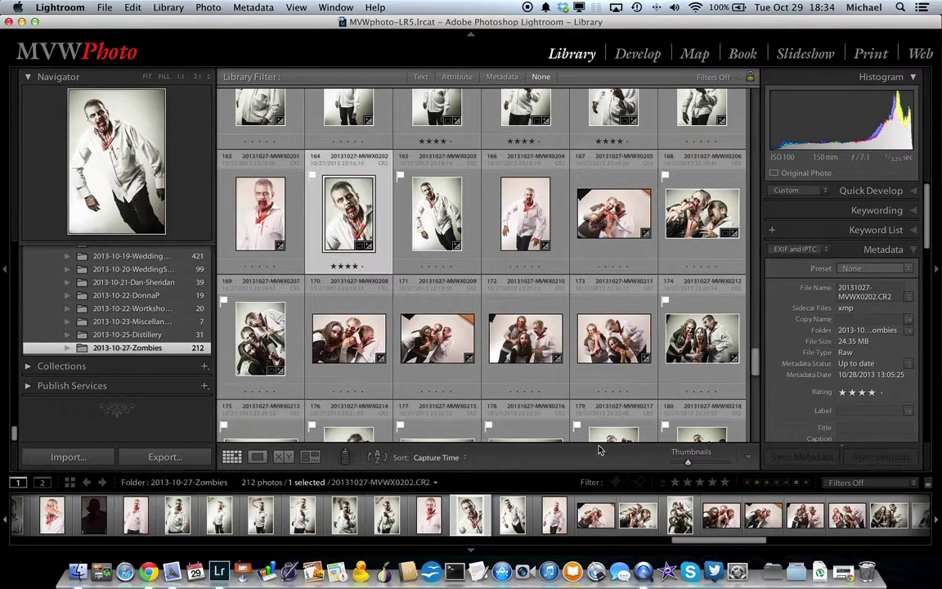
- Enlarge photo 20131027-MVWX0206 of the two zombies from the Library grid and bring up its export settings
left_click(691, 210)
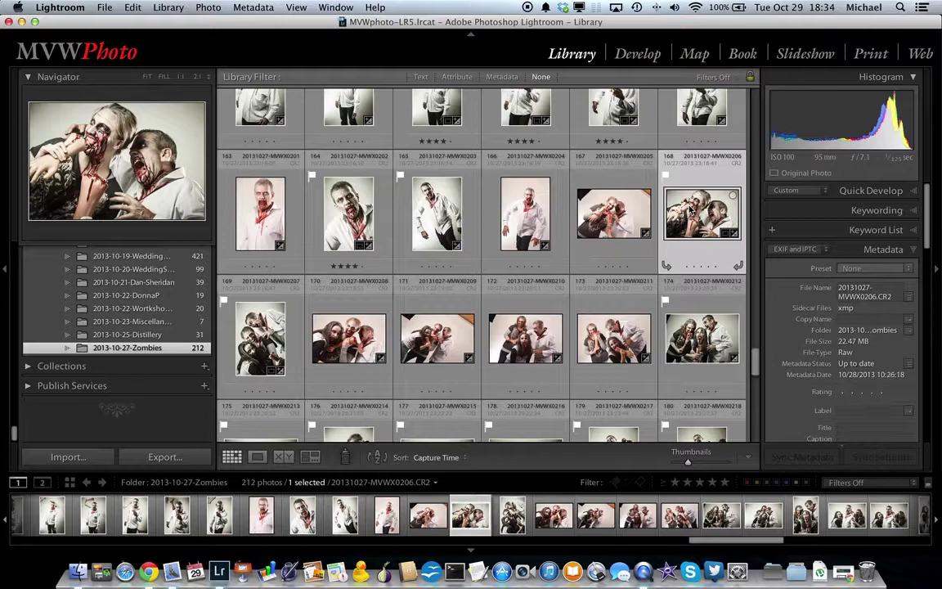
double_click(691, 211)
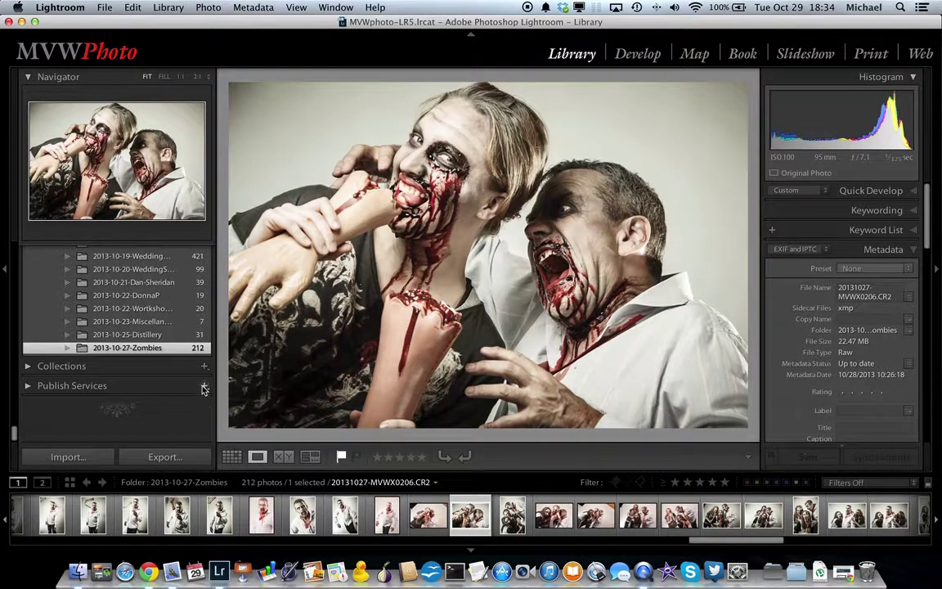
left_click(165, 457)
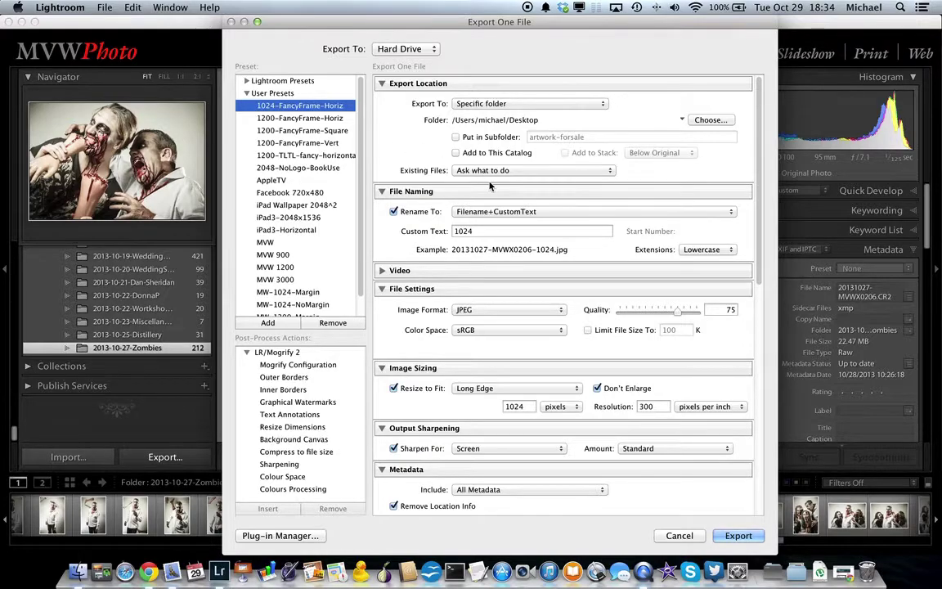
- Look over the built-in Lightroom export presets, then fold away that group and the Export Location section
left_click(246, 81)
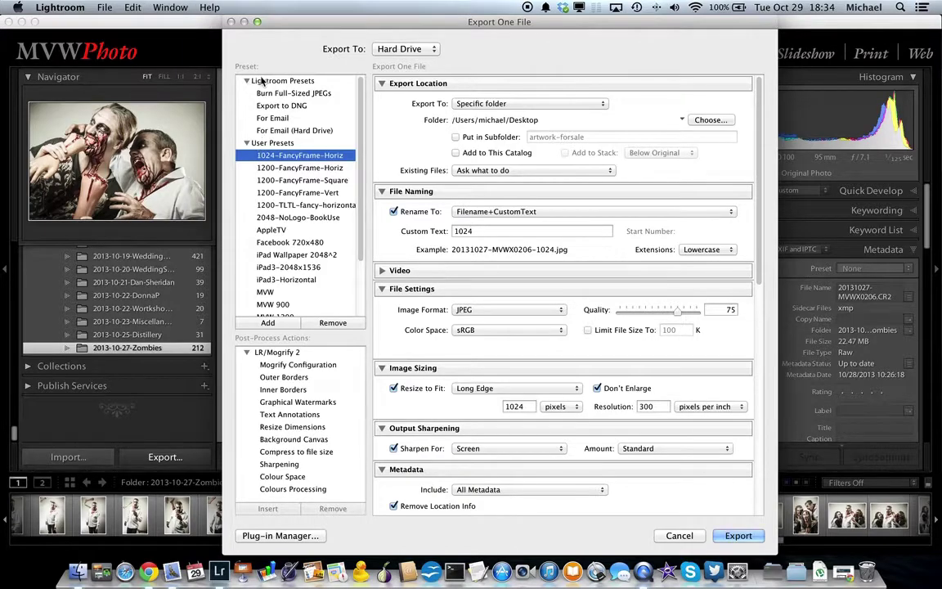
left_click(246, 81)
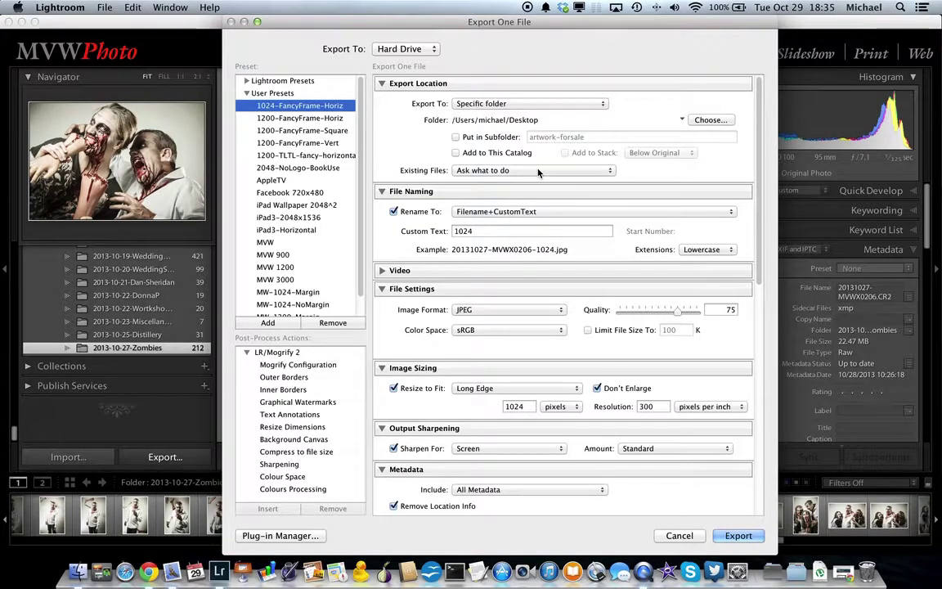
left_click(383, 84)
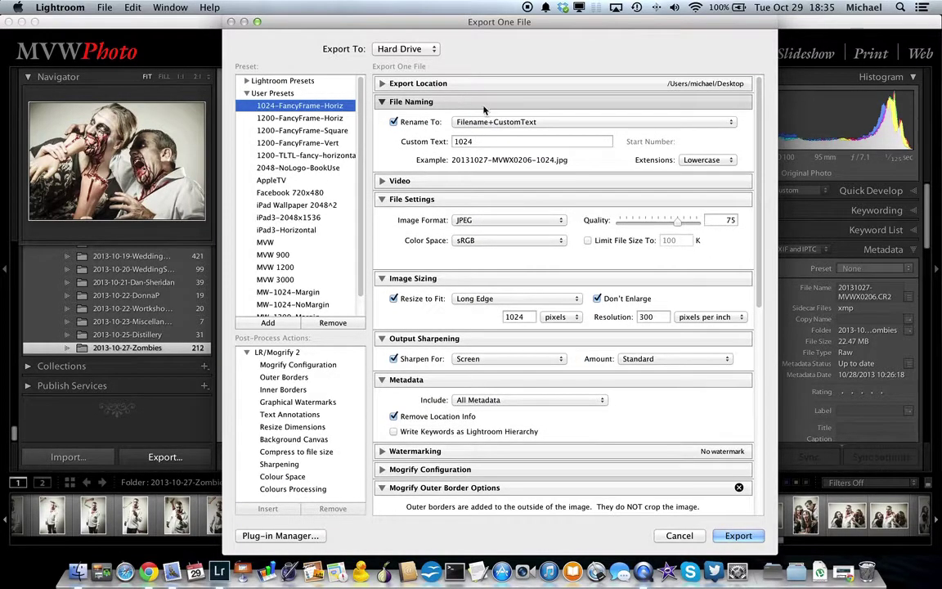
- Examine the parts of the Filename+CustomText naming template in the Filename Template Editor and leave it without saving
left_click(513, 122)
left_click(513, 123)
left_click(503, 151)
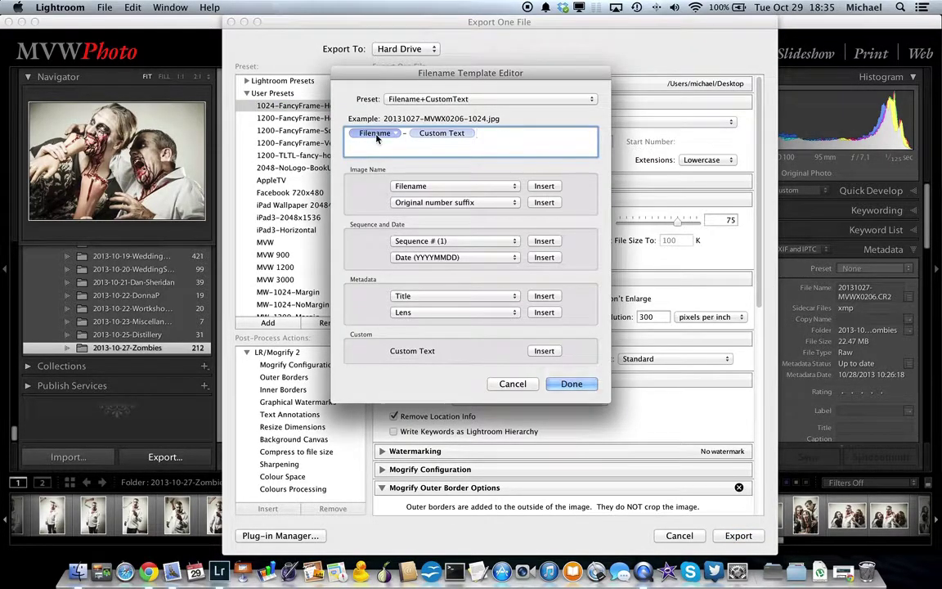
left_click(404, 134)
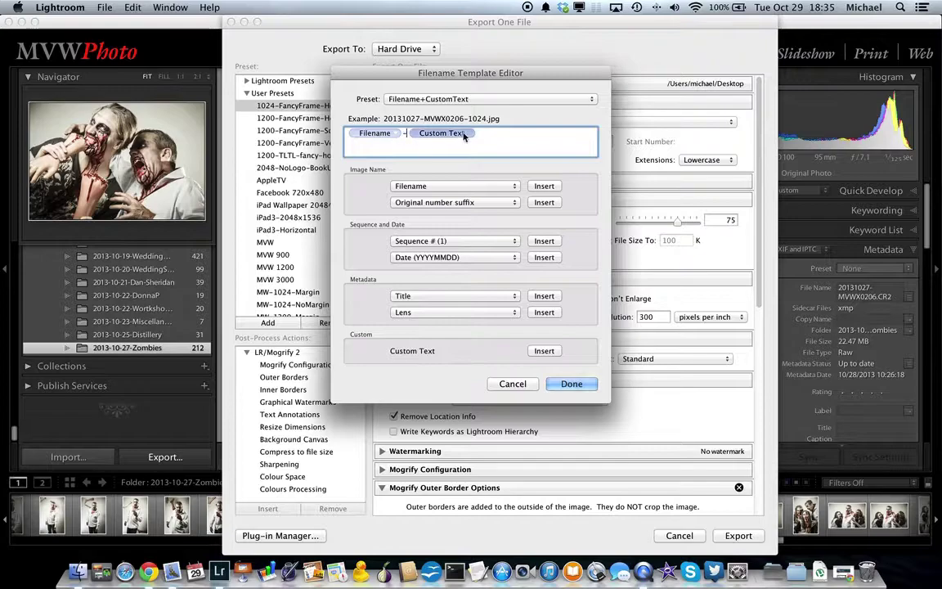
type("-")
left_click(530, 384)
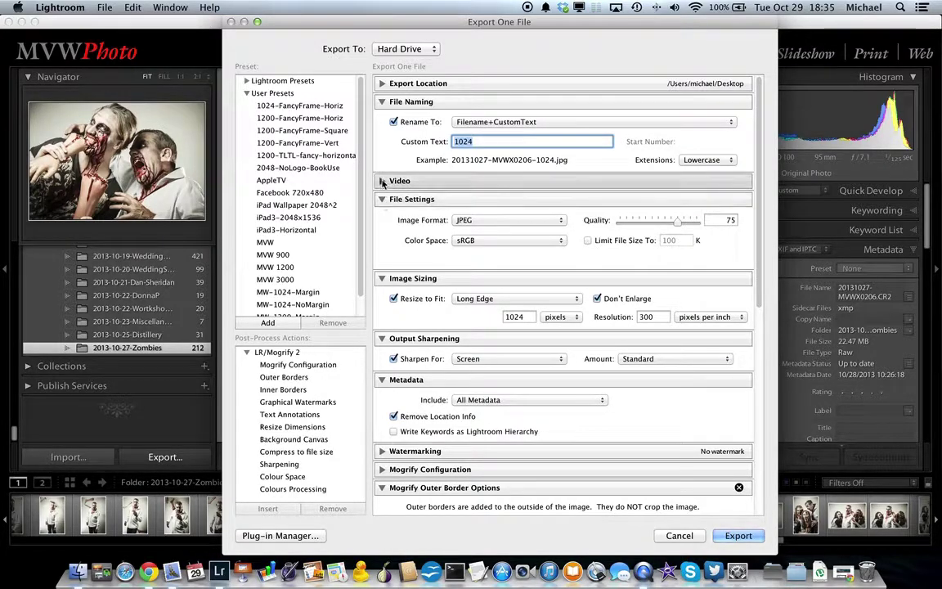
- Review the available image formats, keeping JPEG, and collapse the File Settings section
left_click(486, 219)
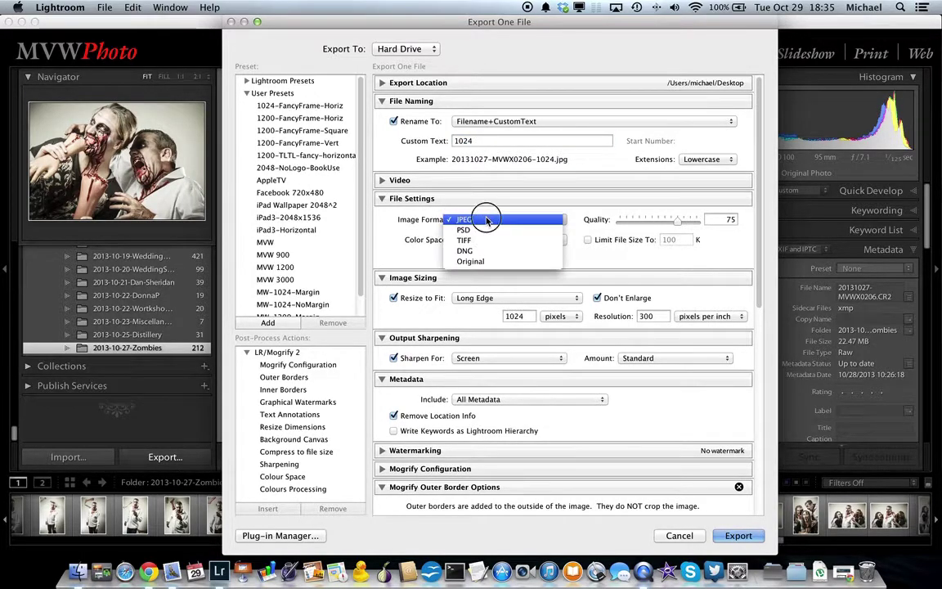
left_click(486, 219)
left_click(487, 219)
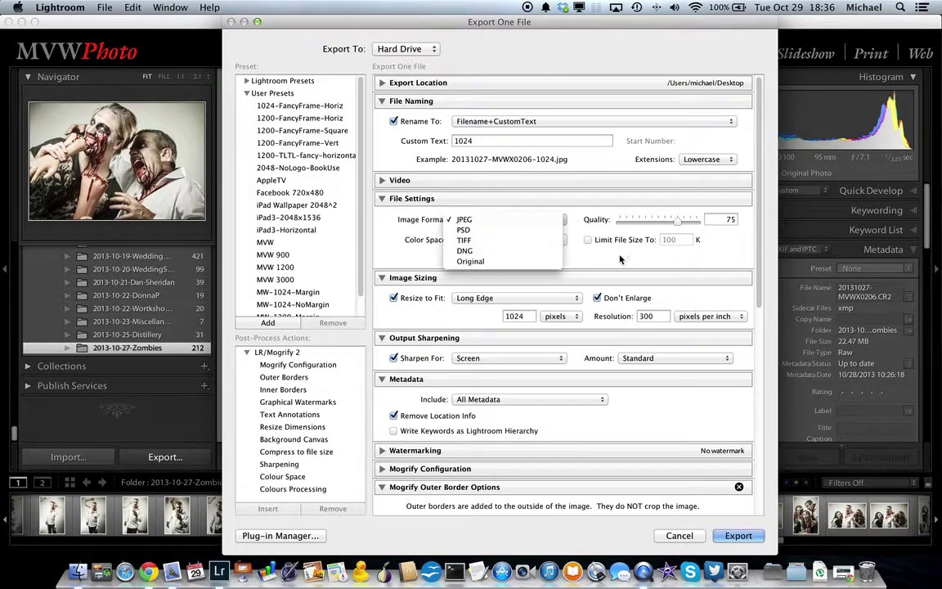
left_click(561, 233)
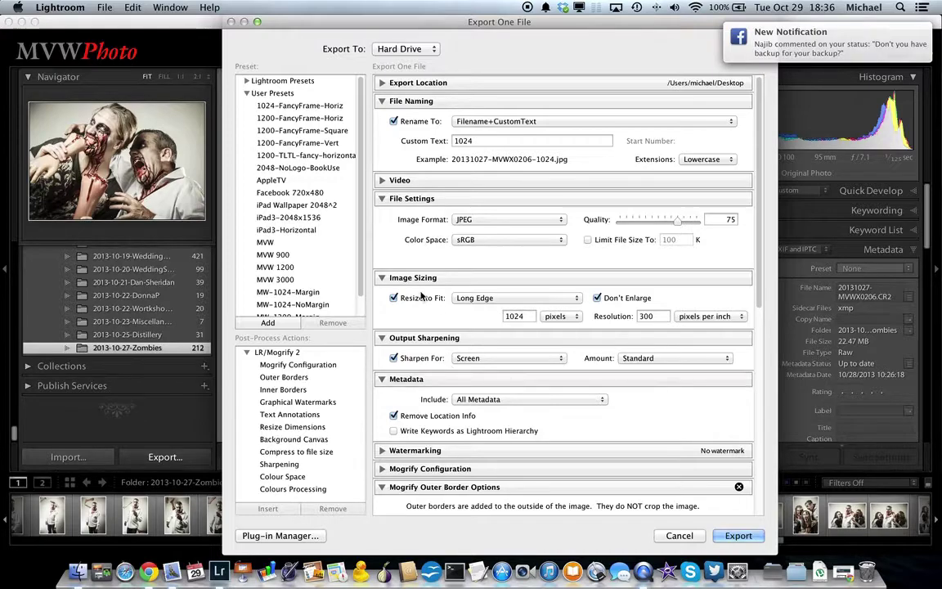
left_click(381, 198)
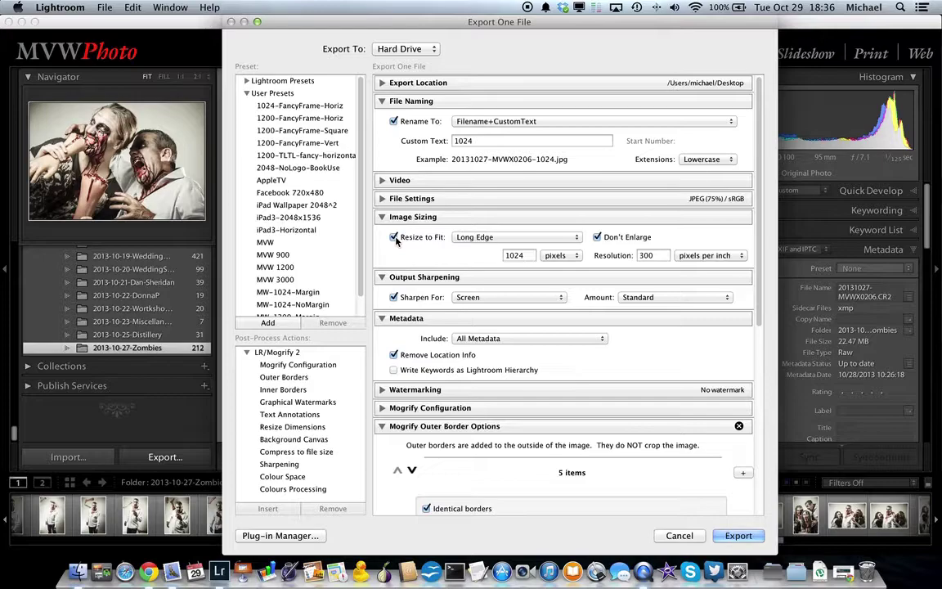
- Review the resize modes and size units, keeping Long Edge and pixels, and collapse the Image Sizing section
left_click(474, 238)
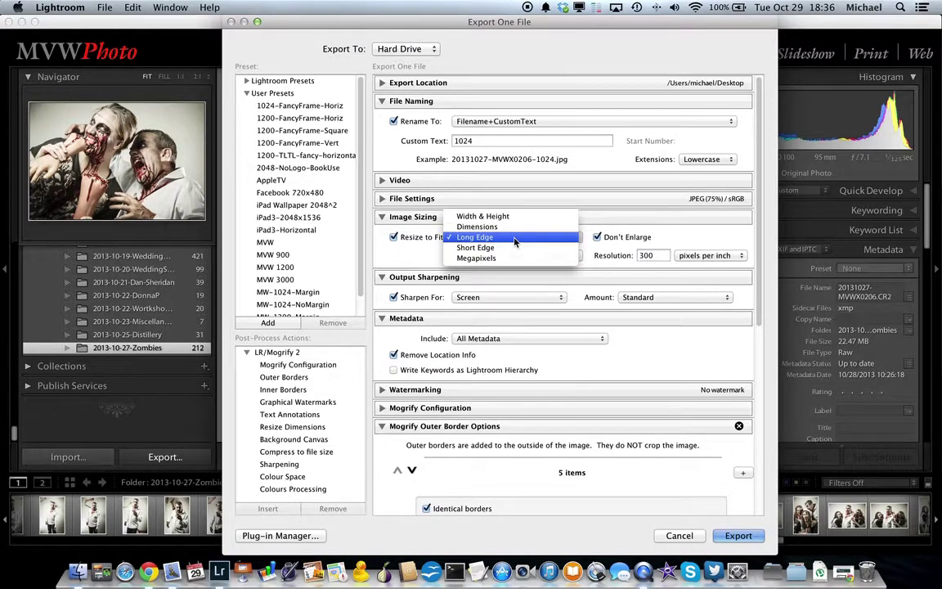
left_click(514, 239)
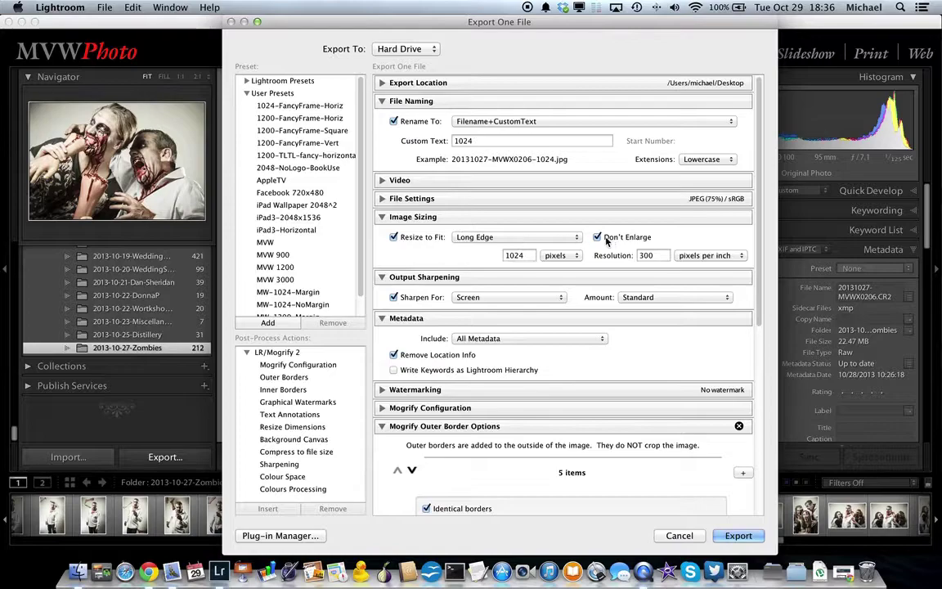
double_click(531, 255)
left_click(531, 256)
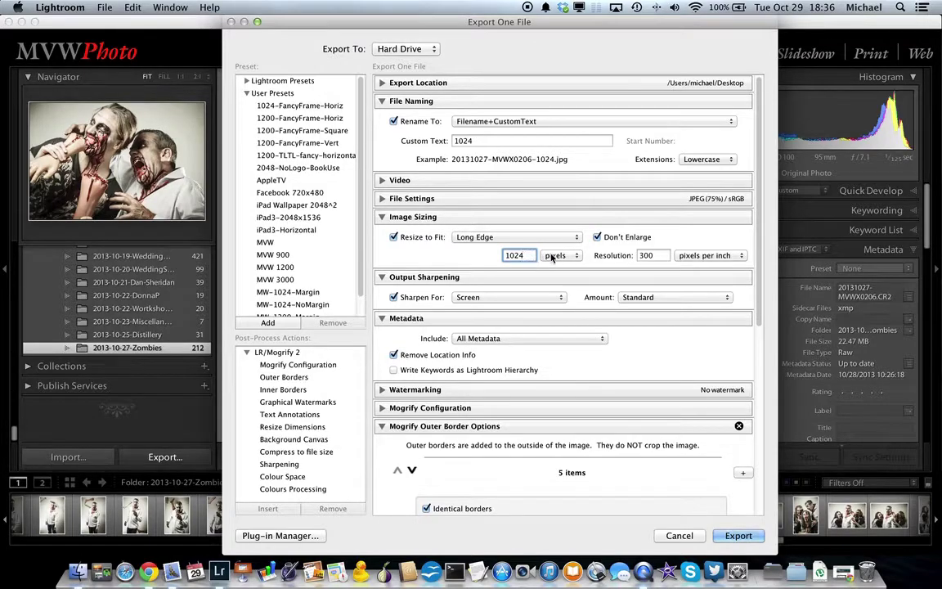
left_click(553, 255)
left_click(552, 256)
left_click(553, 255)
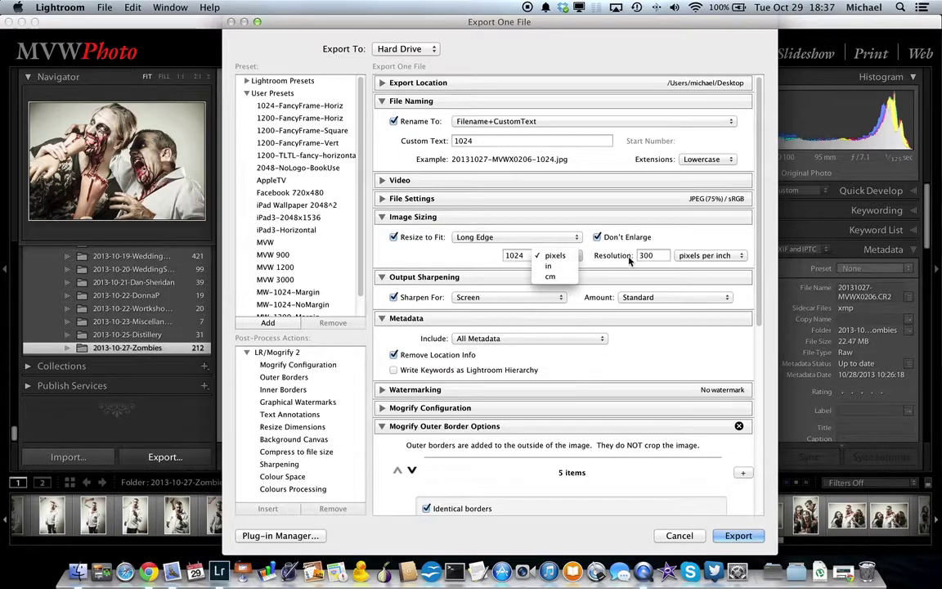
left_click(596, 268)
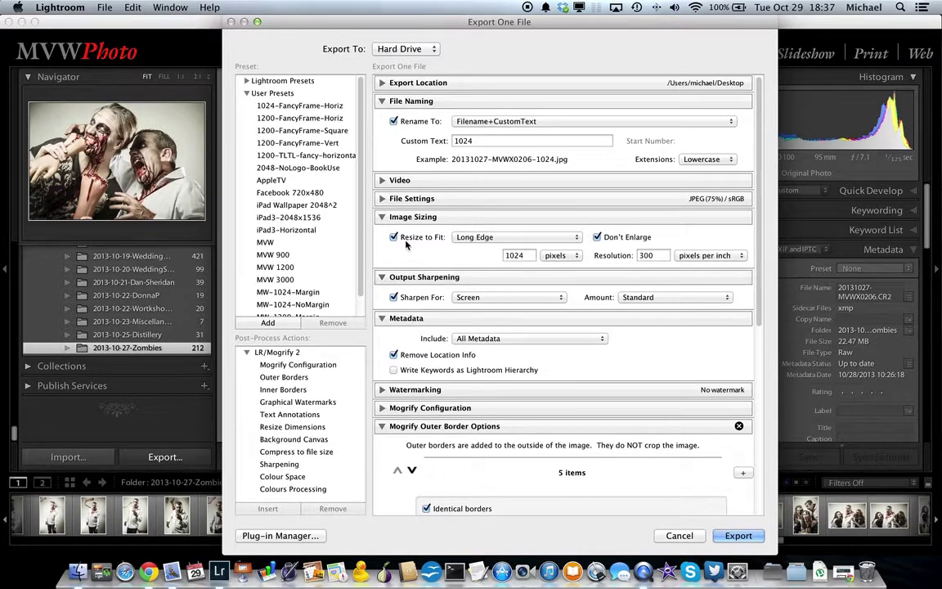
left_click(408, 217)
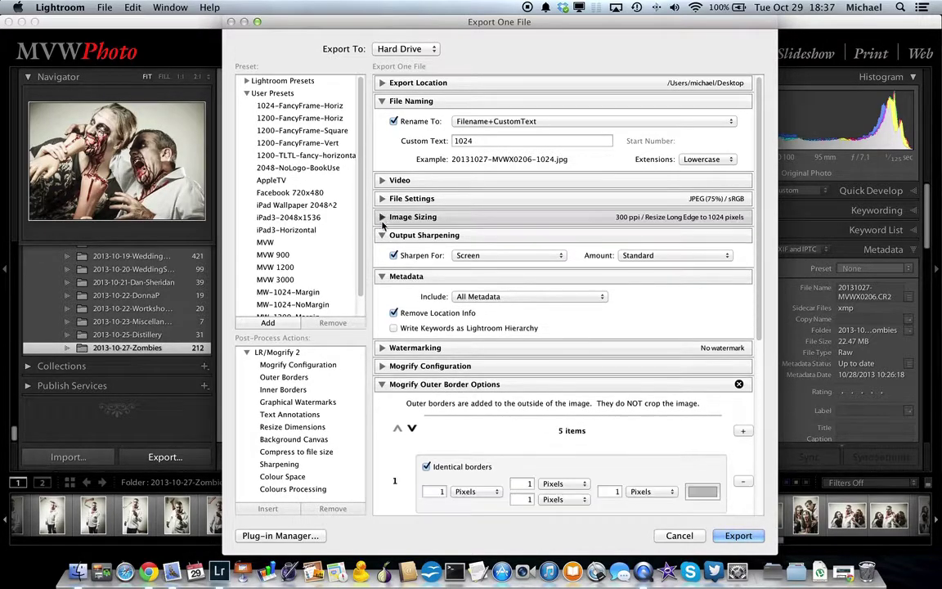
- Check the output sharpening targets and amounts, keeping Screen and Standard, and collapse the Output Sharpening section
left_click(484, 258)
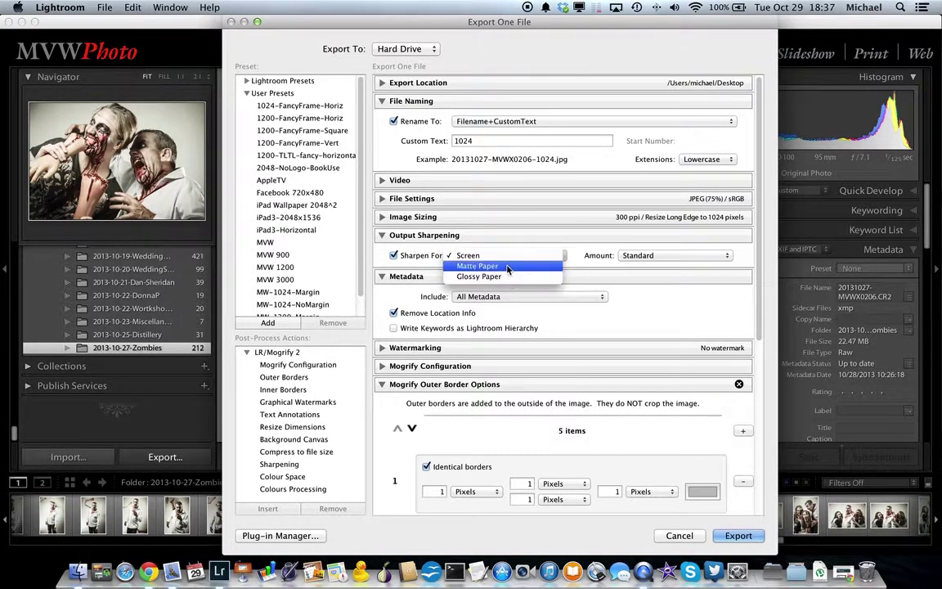
left_click(690, 259)
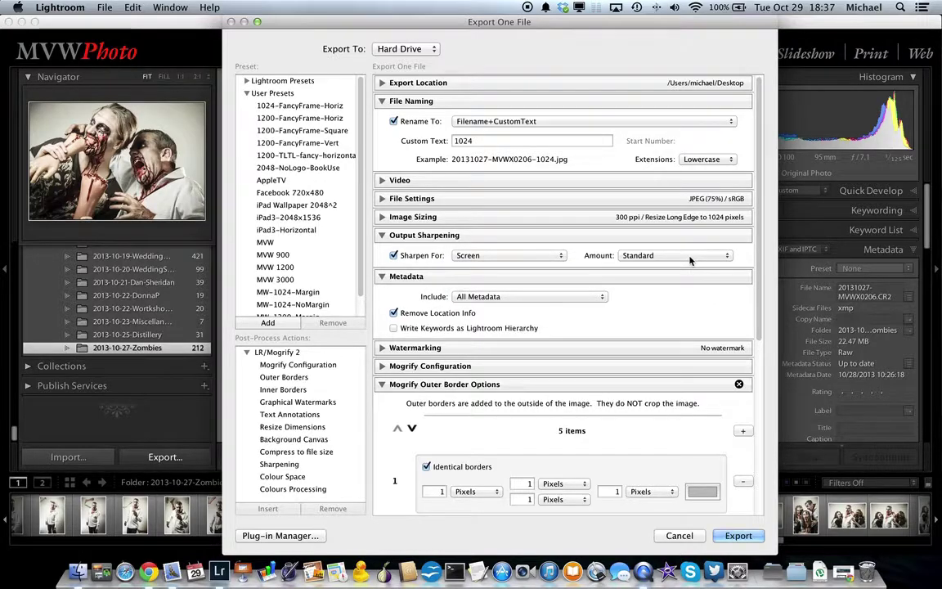
left_click(689, 258)
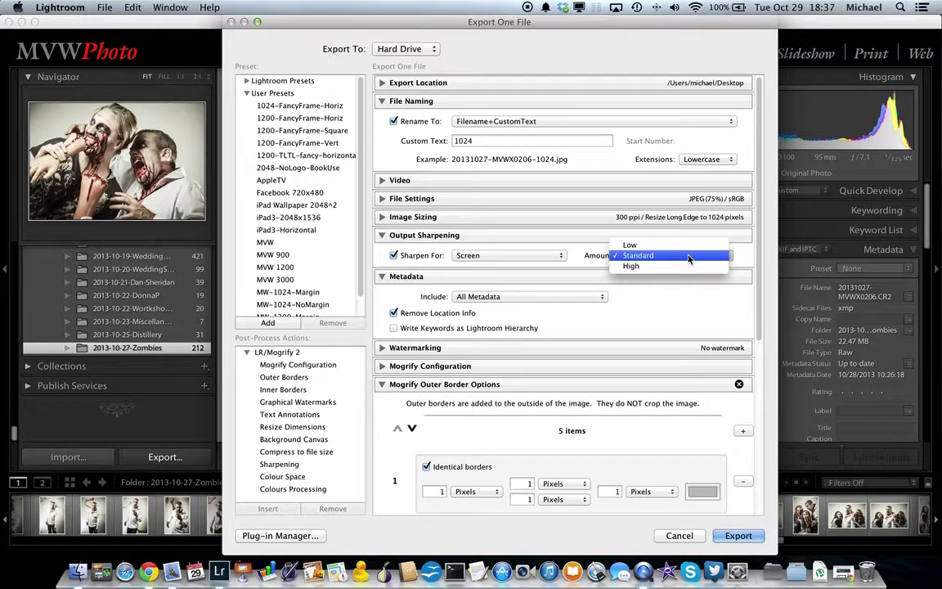
left_click(688, 258)
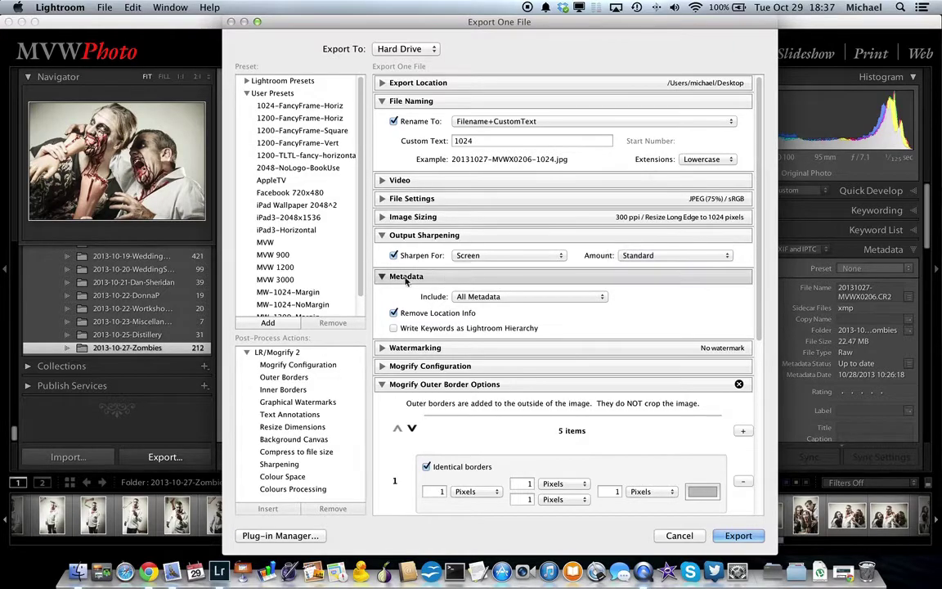
left_click(381, 235)
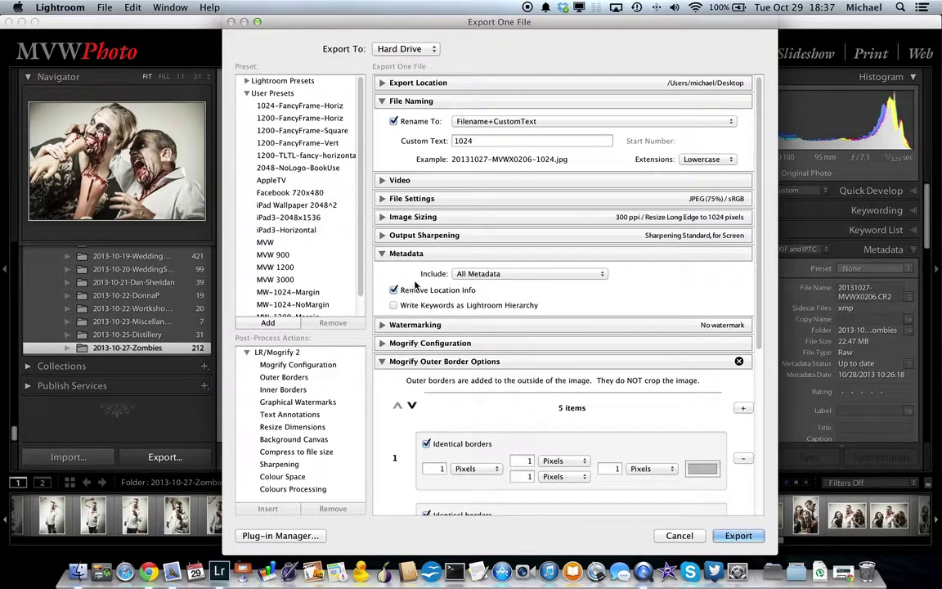
- Check which metadata can be included in the export, keeping All Metadata, and collapse the Metadata section
left_click(479, 274)
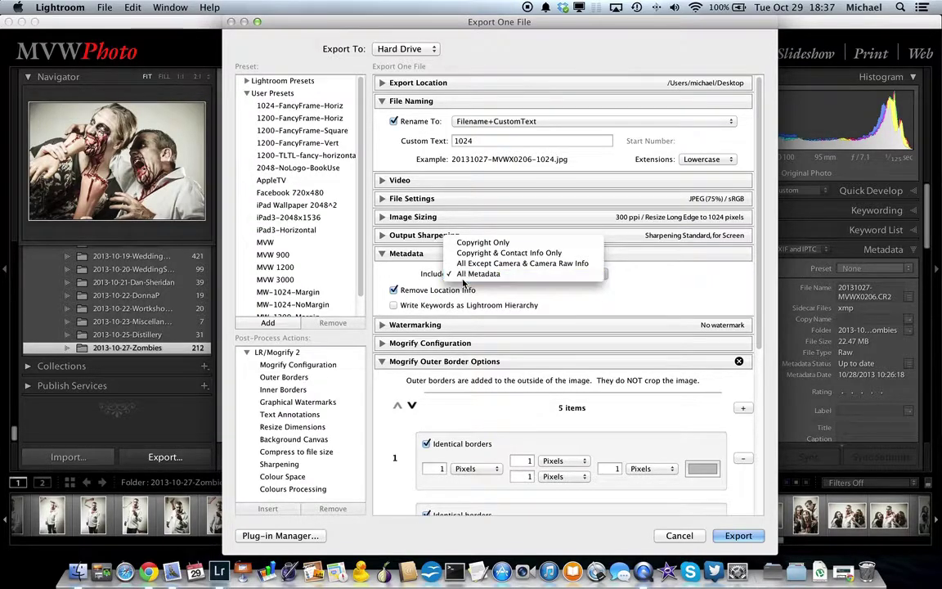
left_click(395, 256)
left_click(381, 255)
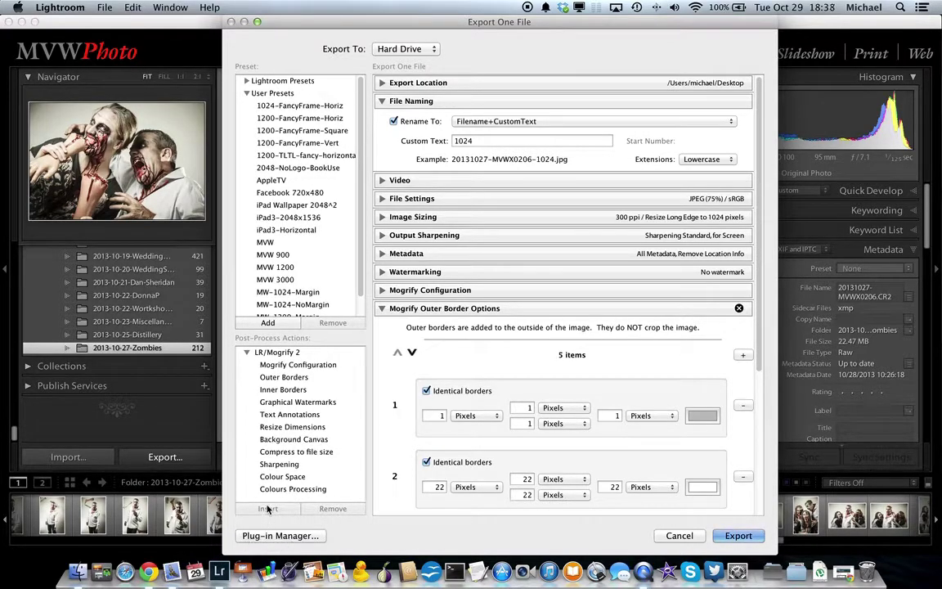
- Check the LR/Mogrify 2 plug-in's registration and status in the Plug-in Manager, and return to the export settings
left_click(290, 536)
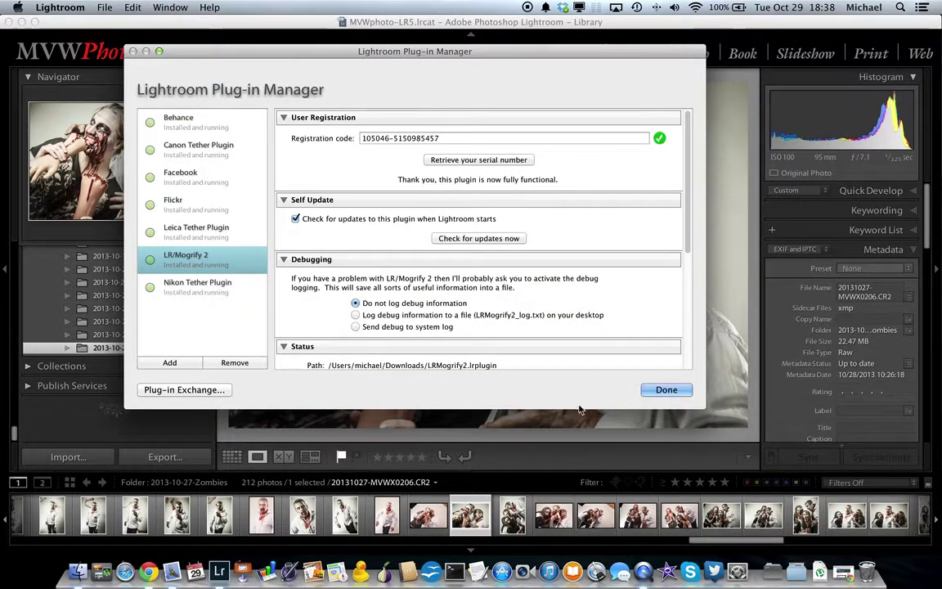
left_click(662, 390)
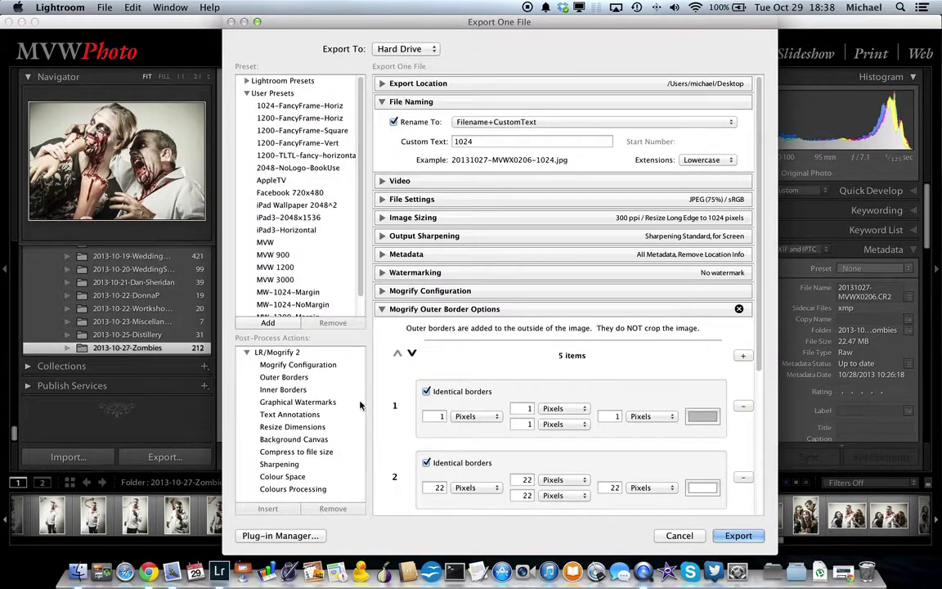
- Review the widths and colours of all five outer borders in the Mogrify Outer Border Options
scroll(455, 415, "down", 1)
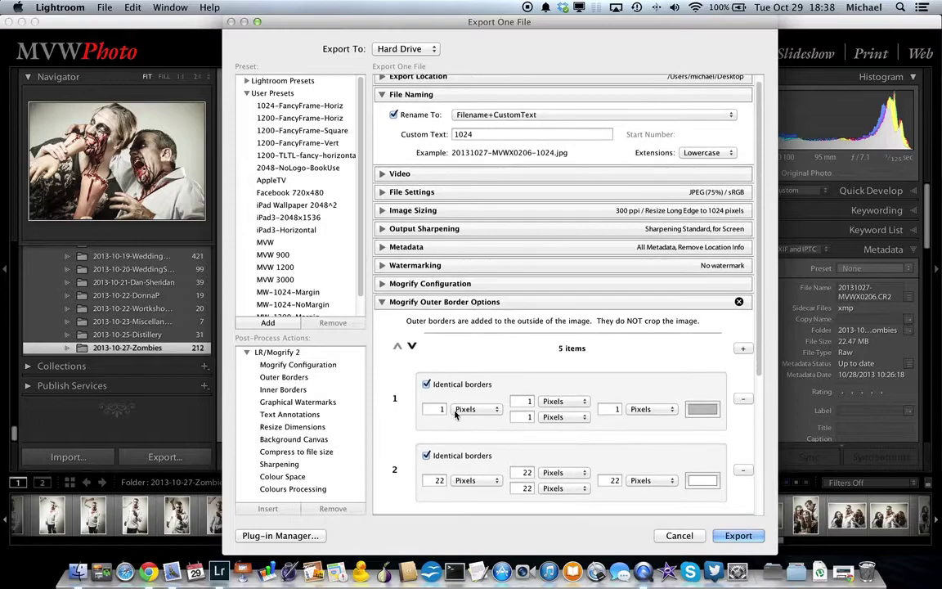
left_click(381, 301)
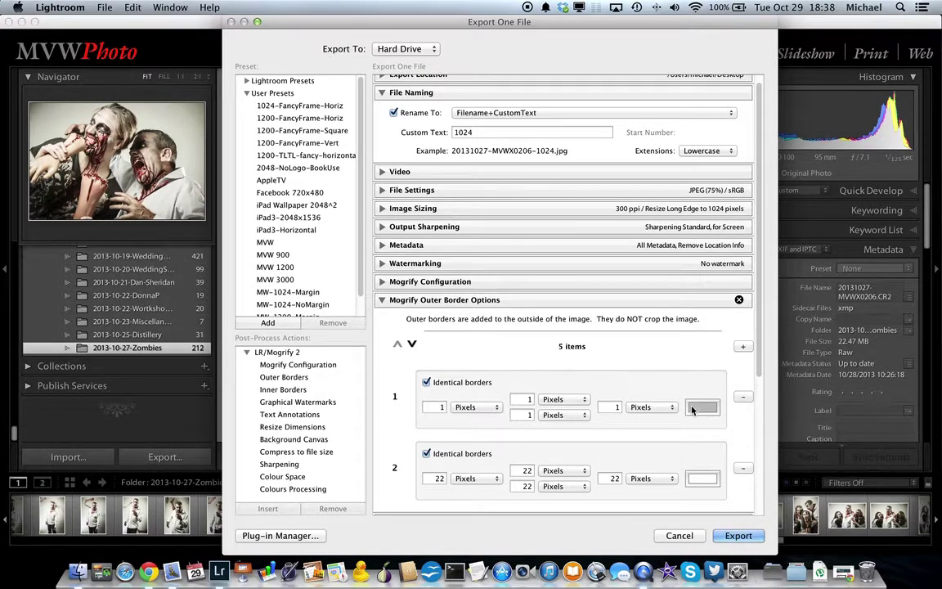
scroll(380, 421, "down", 2)
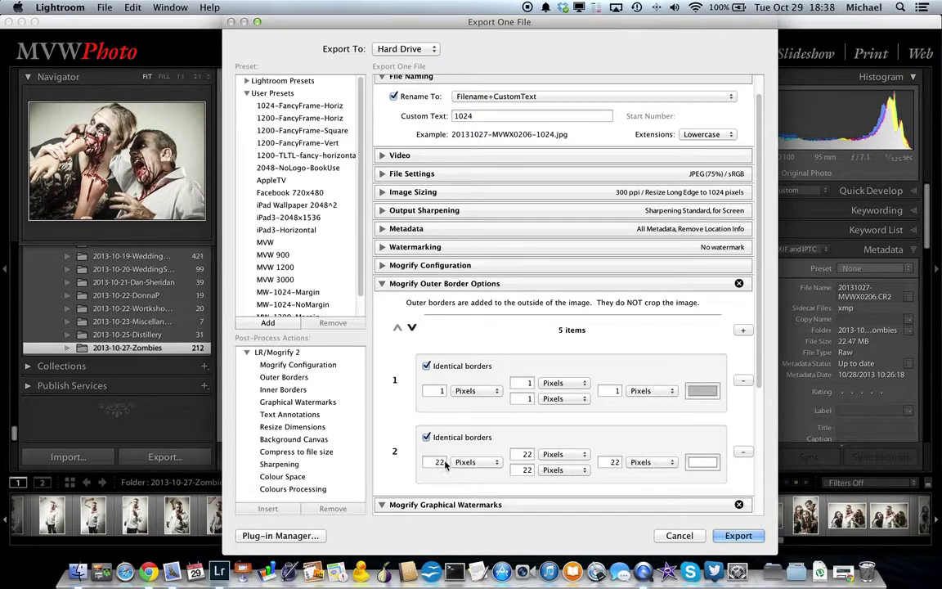
left_click(412, 328)
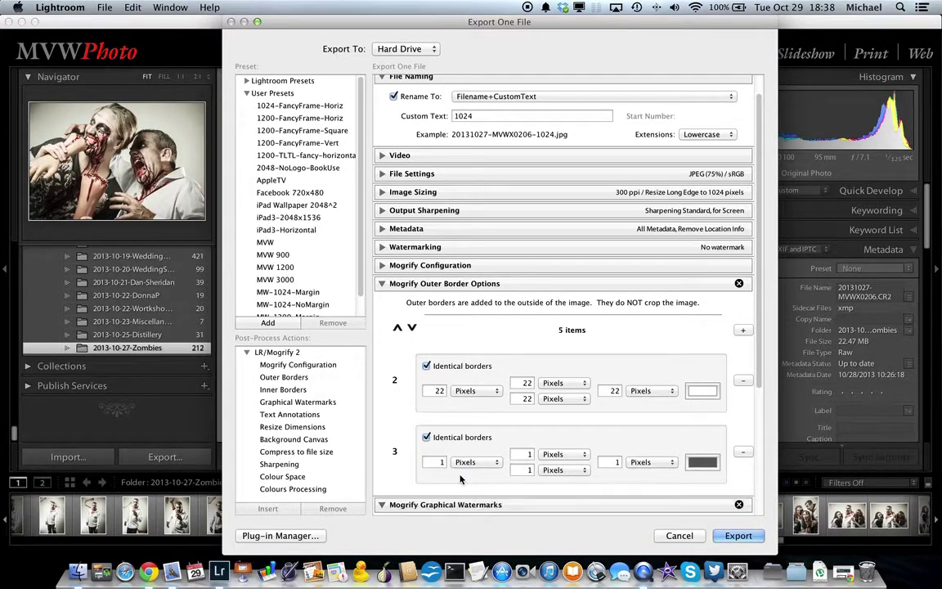
left_click(412, 327)
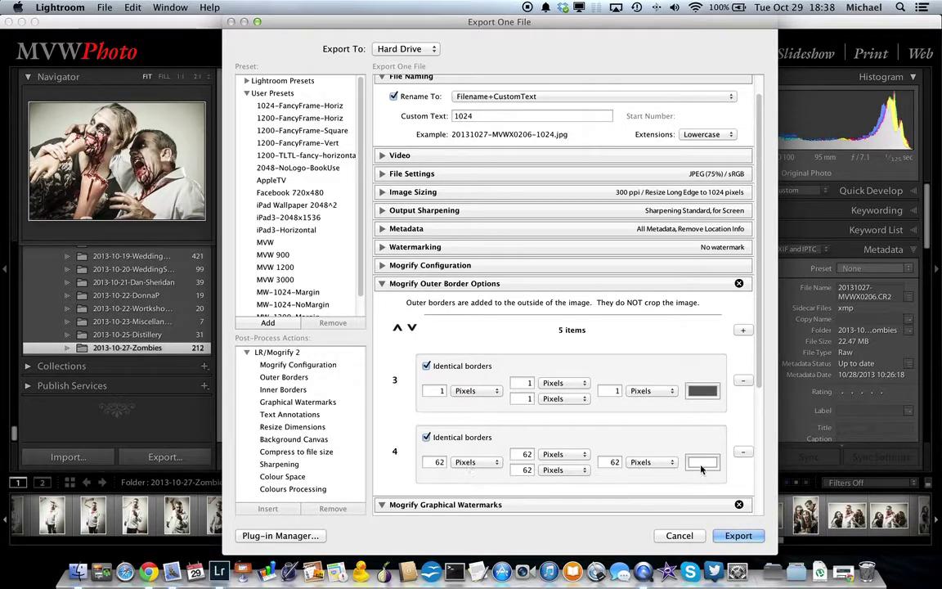
scroll(474, 425, "down", 1)
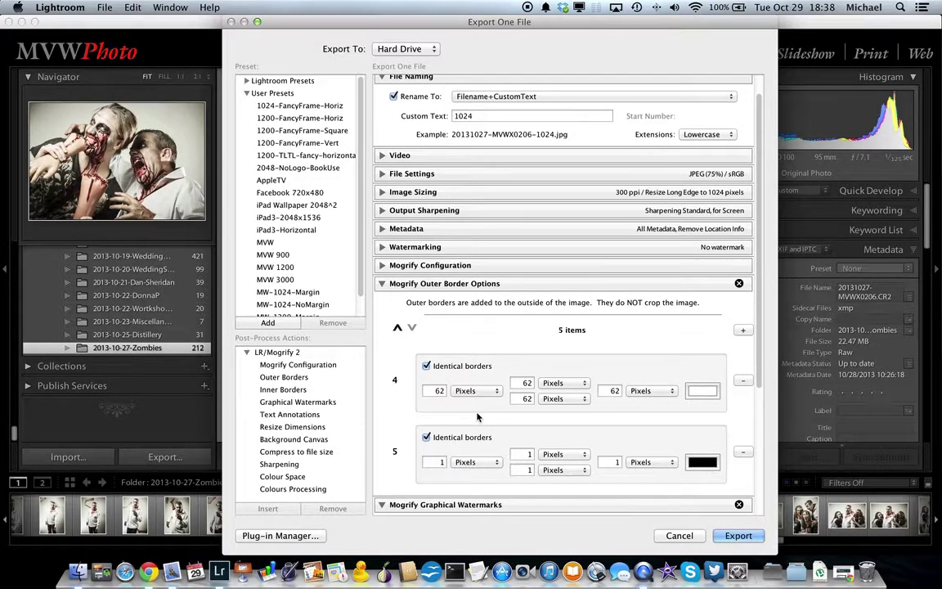
- Examine the Mogrify Graphical Watermarks settings for the logo: image path, position, resize width, insets and overlay mode
scroll(478, 417, "down", 3)
scroll(479, 417, "down", 3)
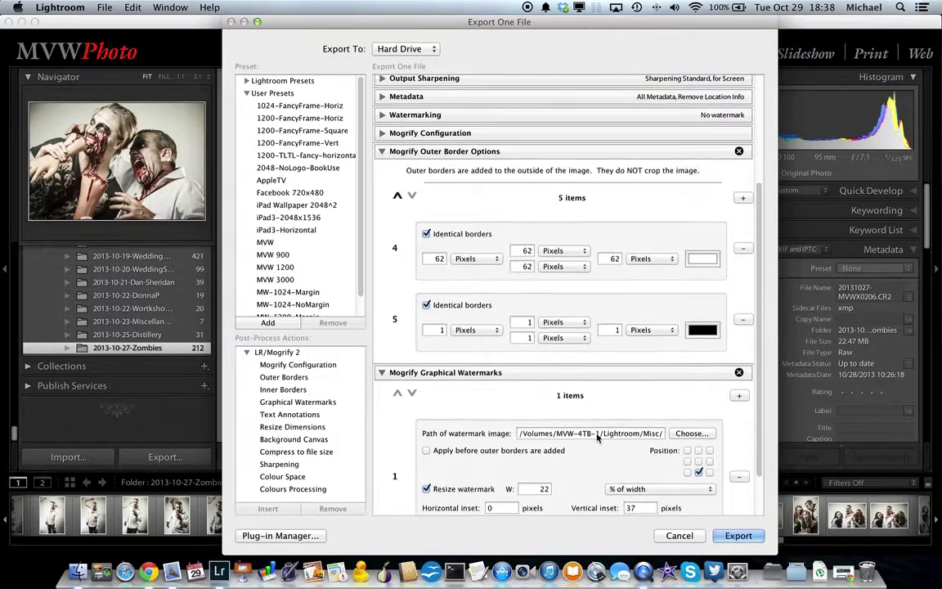
scroll(584, 400, "down", 1)
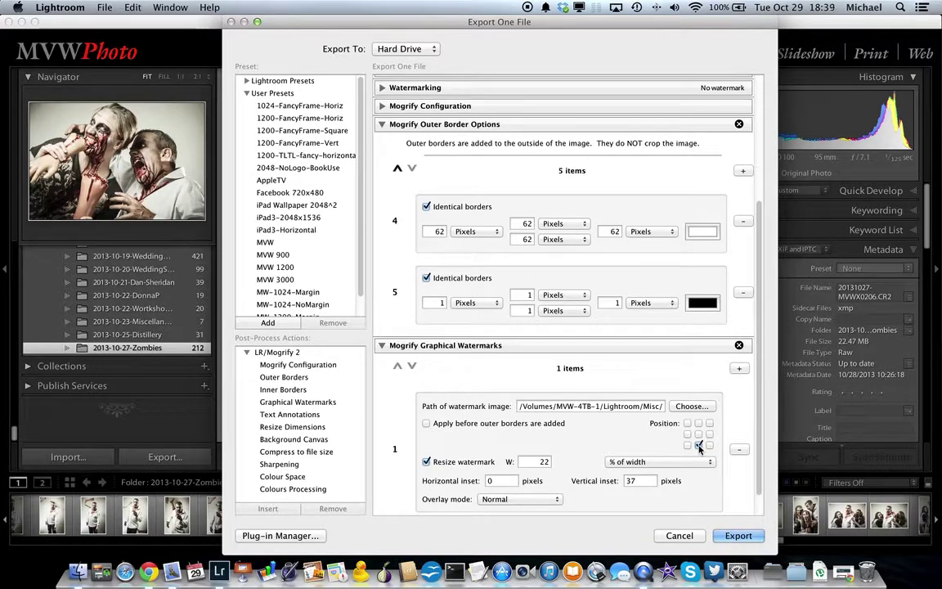
scroll(699, 447, "down", 3)
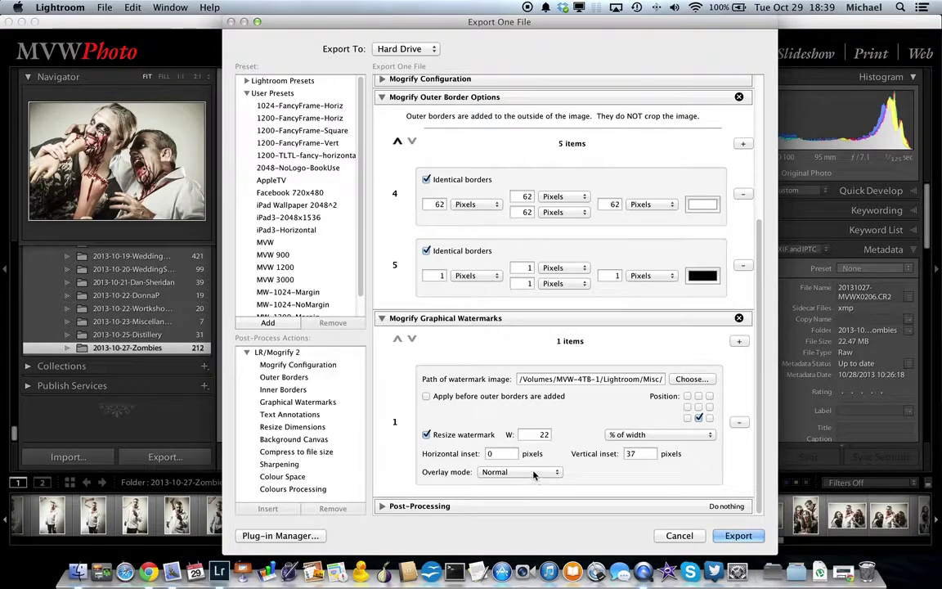
- Export the photo with the current settings and minimize the Lightroom window to reveal the desktop
left_click(738, 535)
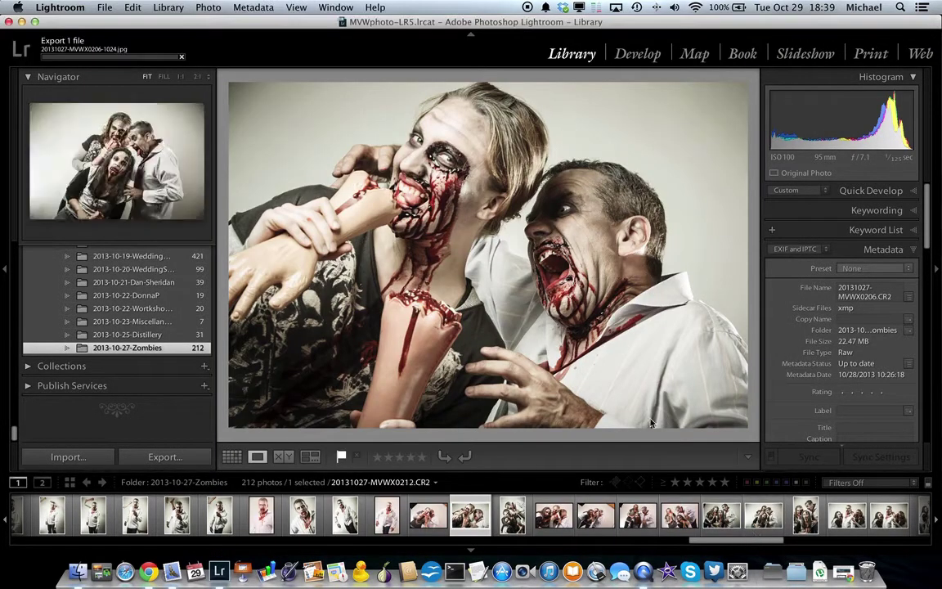
left_click(22, 22)
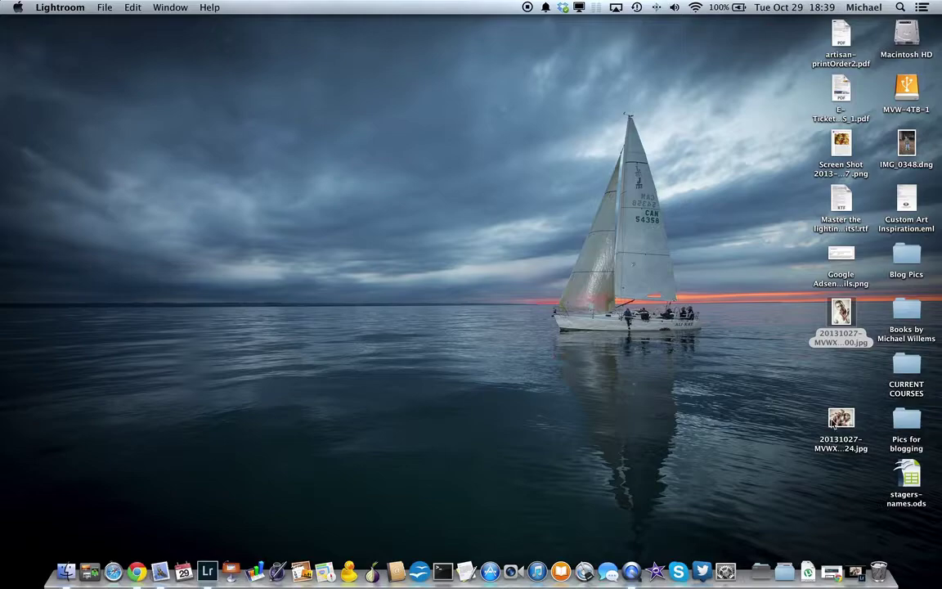
- Open the exported 20131027-MVWX0206-1024.jpg from the desktop in Preview, examine its frame and logo, and close it
double_click(839, 419)
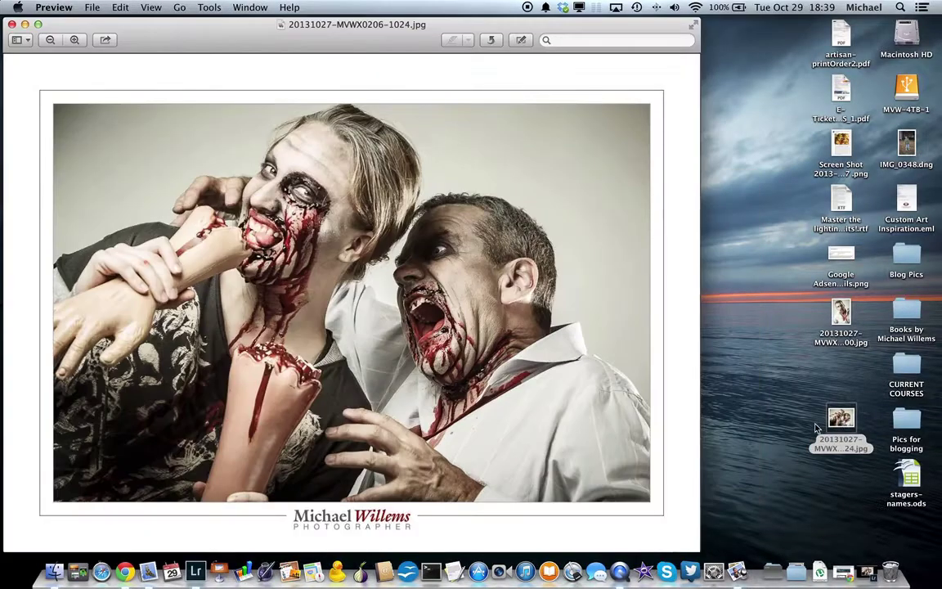
left_click_drag(256, 41, 282, 37)
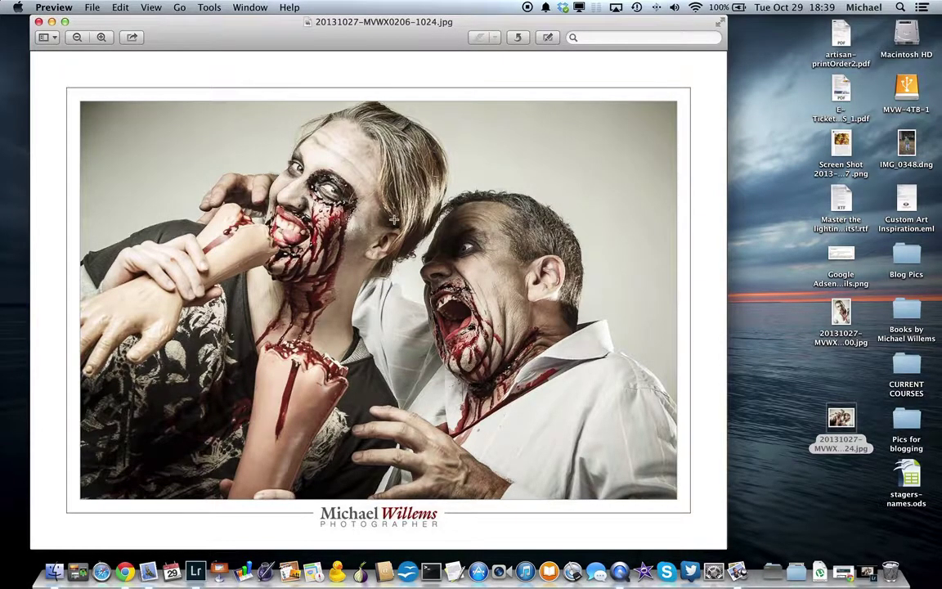
left_click(38, 22)
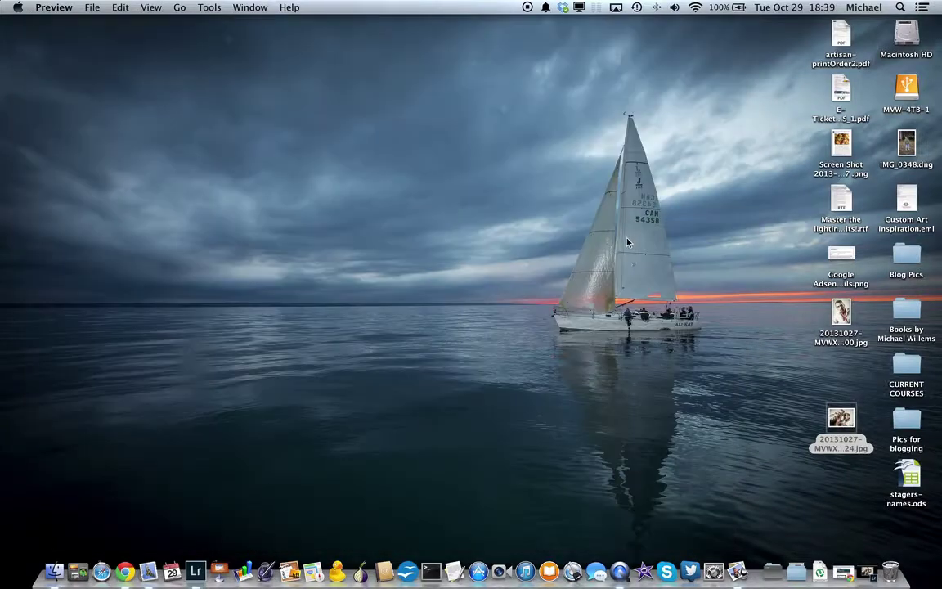
key("super+o")
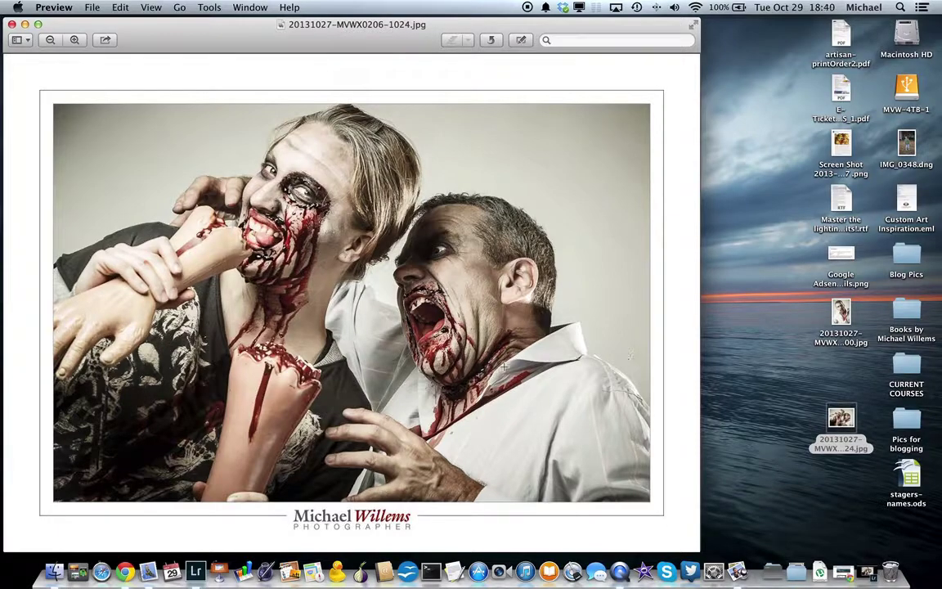
left_click(12, 23)
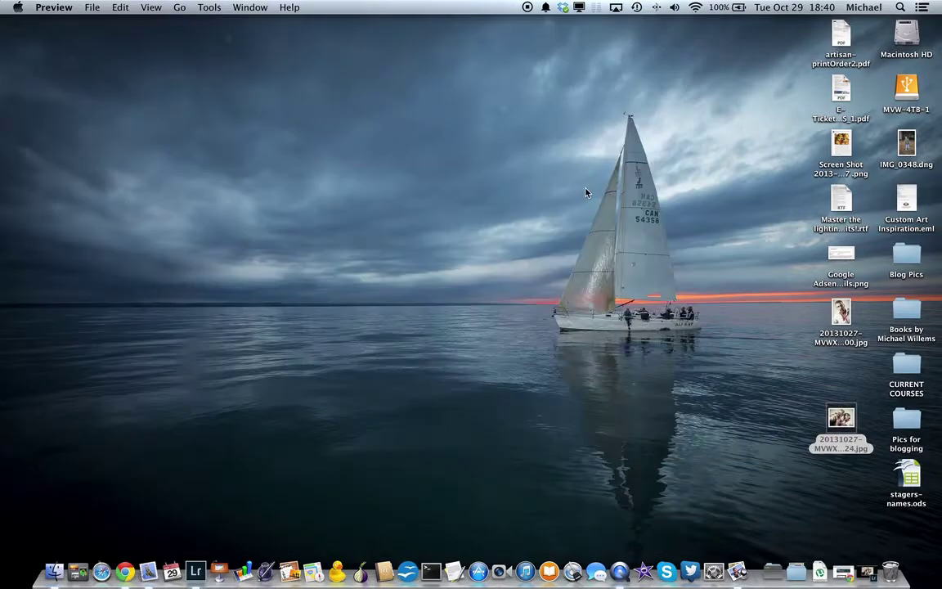
- Move the two exported 20131027-MVWX JPEGs from the desktop to the Trash and restore the minimized SPEEDLIGHTER.CA browser window
left_click_drag(812, 316, 878, 569)
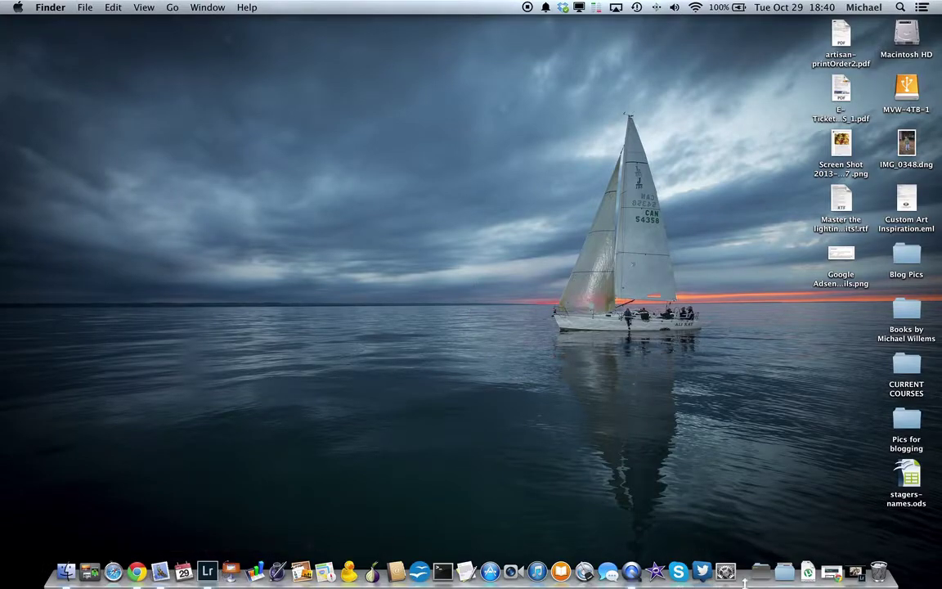
left_click(832, 572)
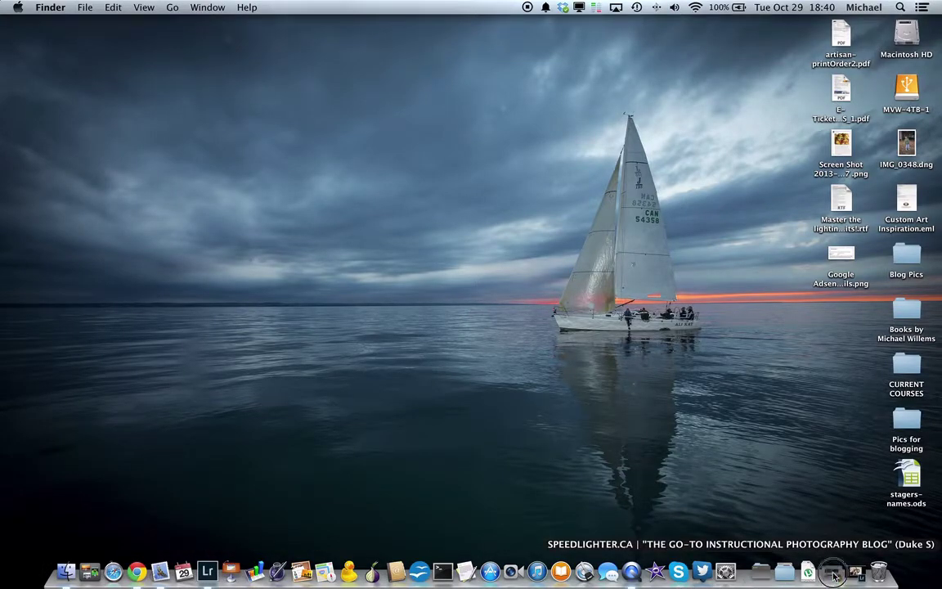